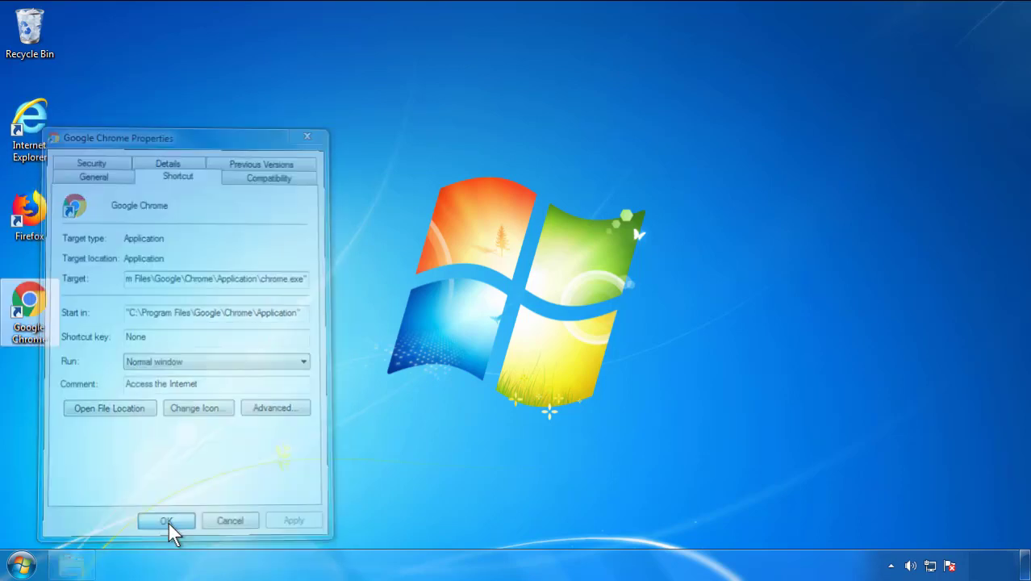
Step: Close the Google Chrome shortcut Properties after confirming its target is plain chrome.exe
click(22, 565)
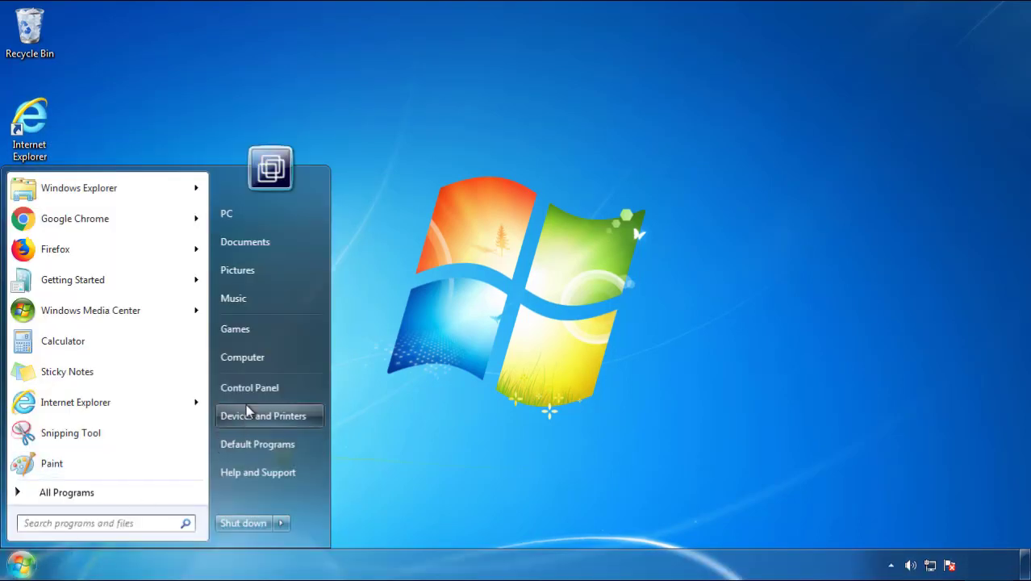
Step: Show the installed programs list sorted by Installed On, newest first
click(258, 387)
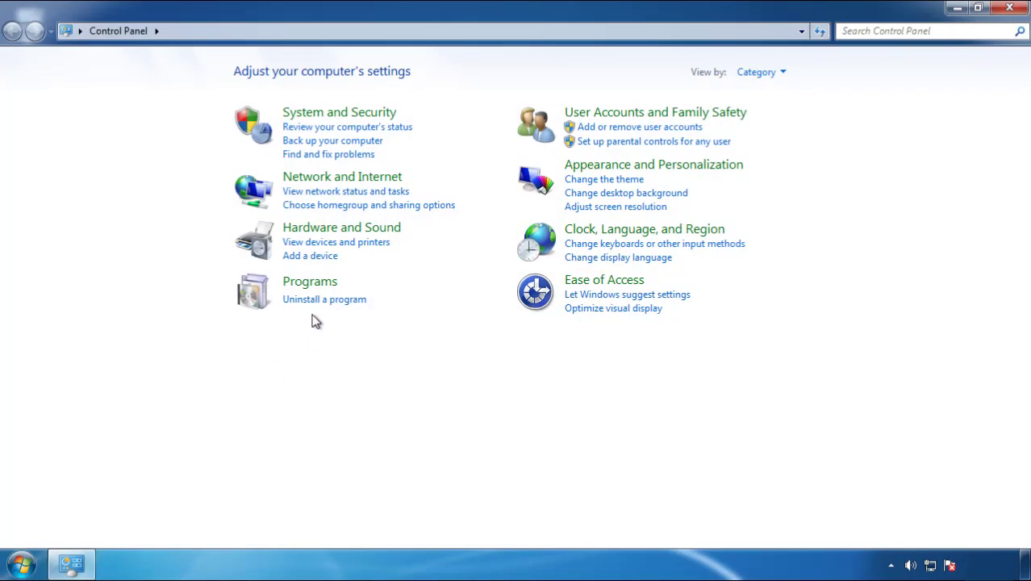
click(322, 301)
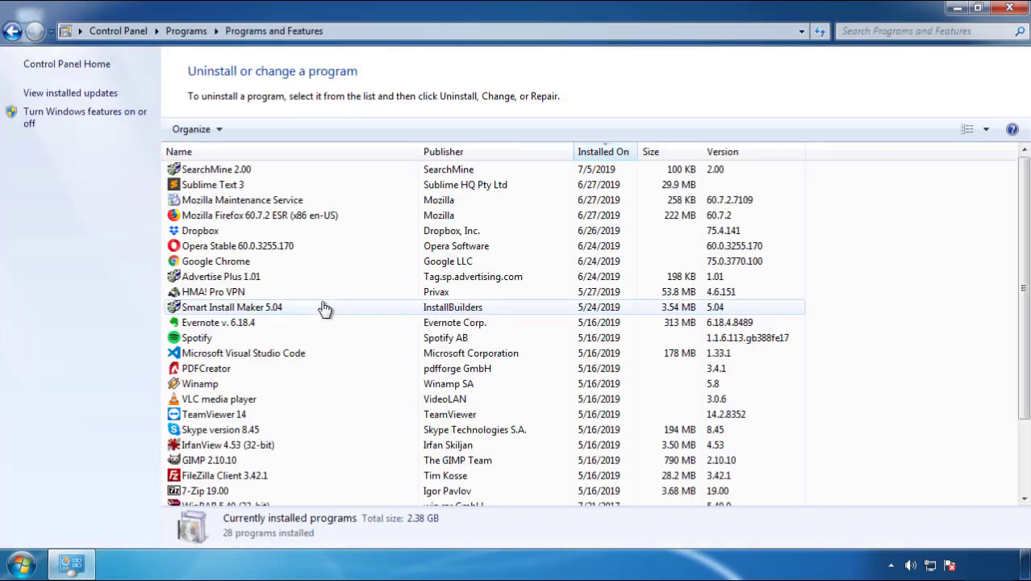
click(604, 153)
click(601, 158)
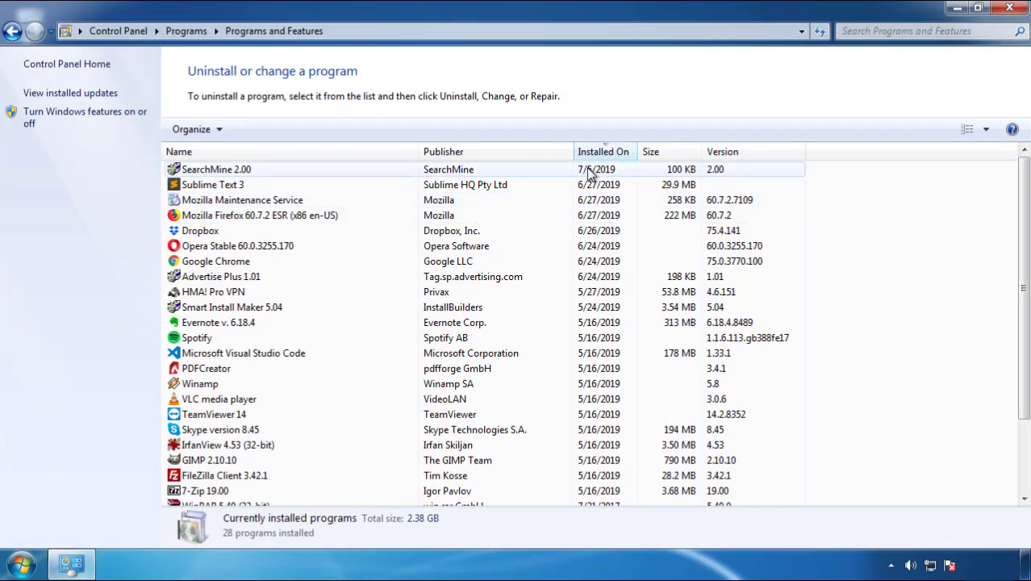
Step: Uninstall SearchMine 2.00 through its wizard and close Programs and Features
click(215, 173)
click(259, 131)
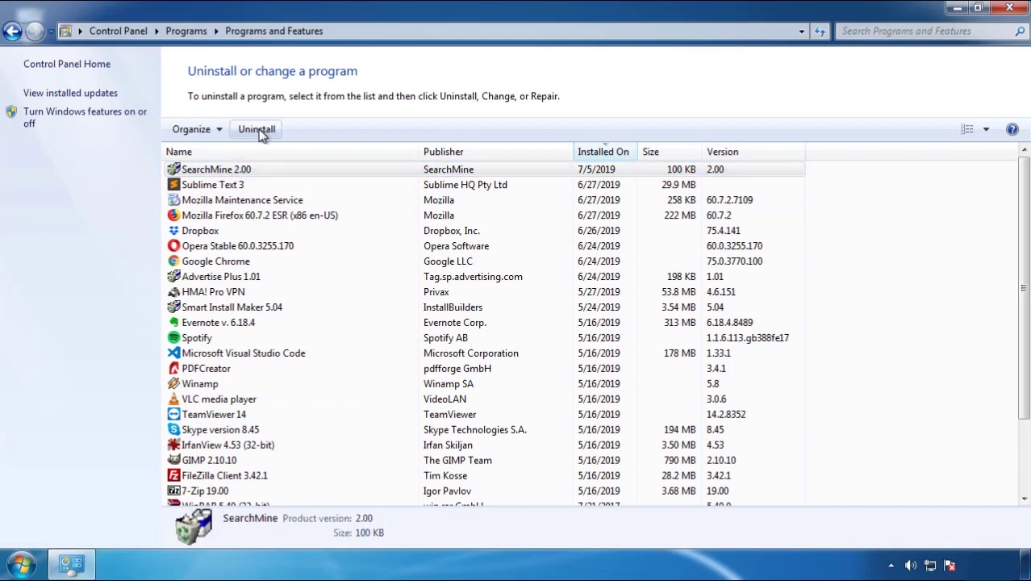
click(601, 427)
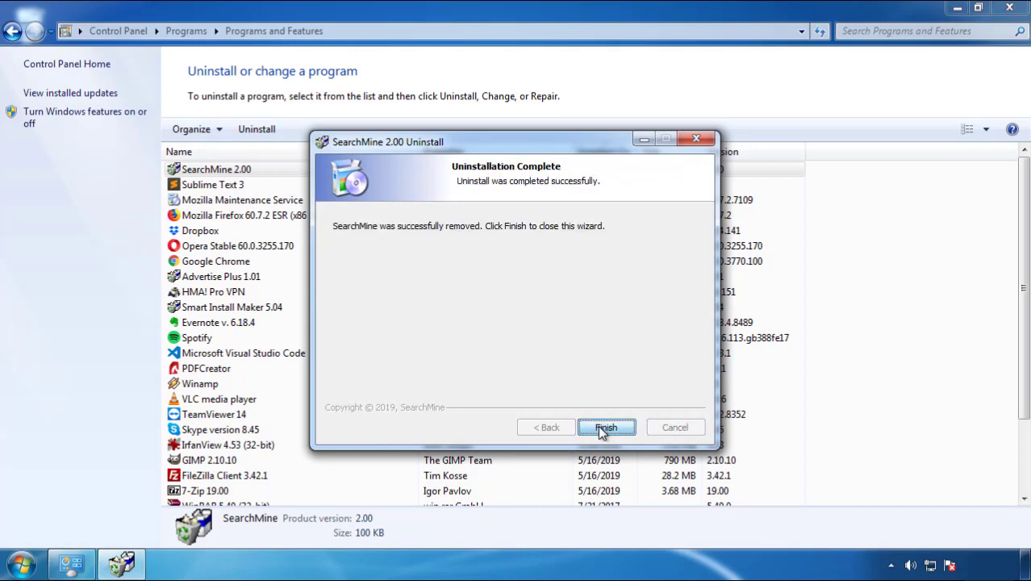
click(601, 426)
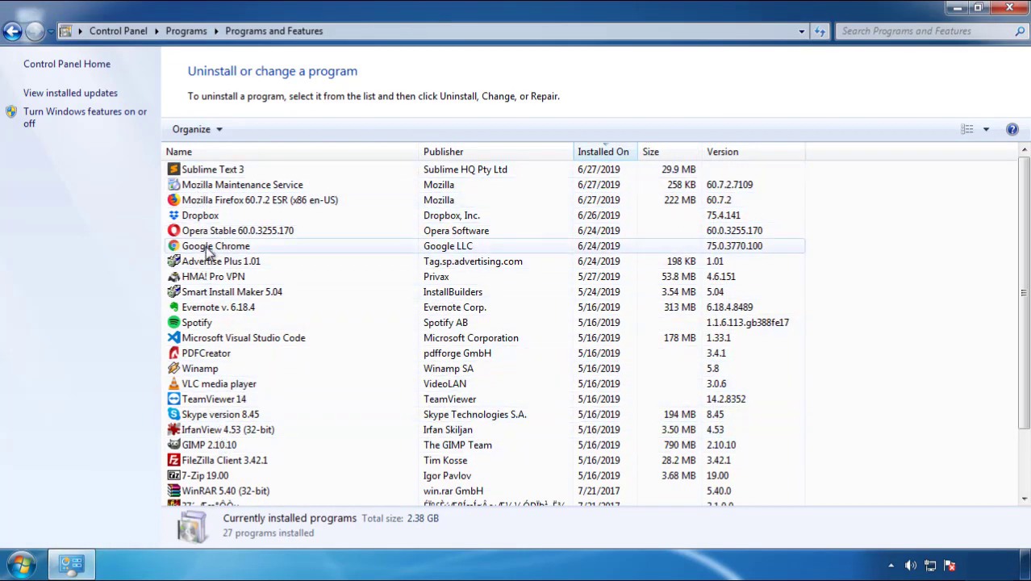
click(1010, 9)
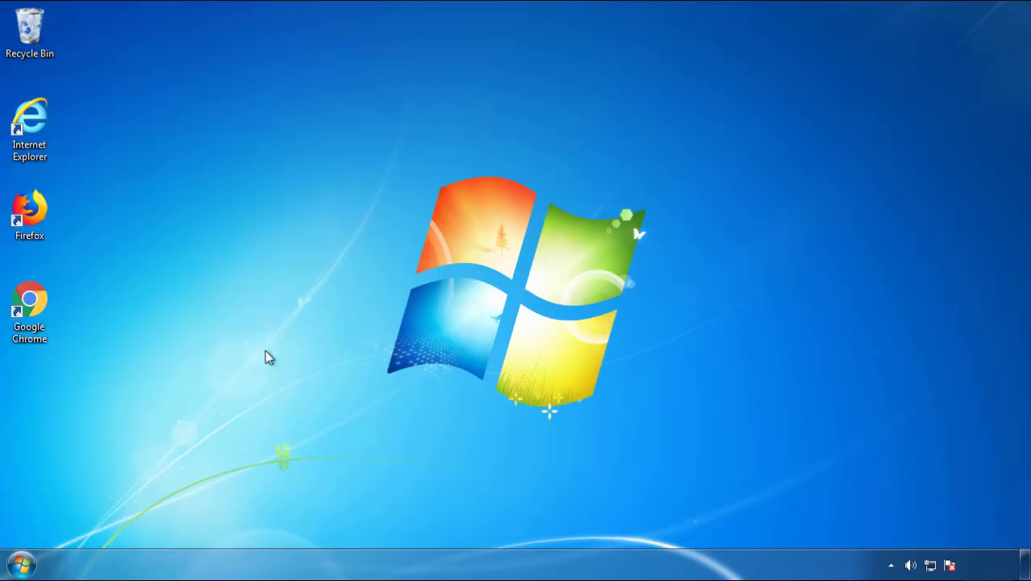
Step: Restart the PC and boot into Safe Mode from the F8 boot menu
click(20, 566)
mouse_move(279, 527)
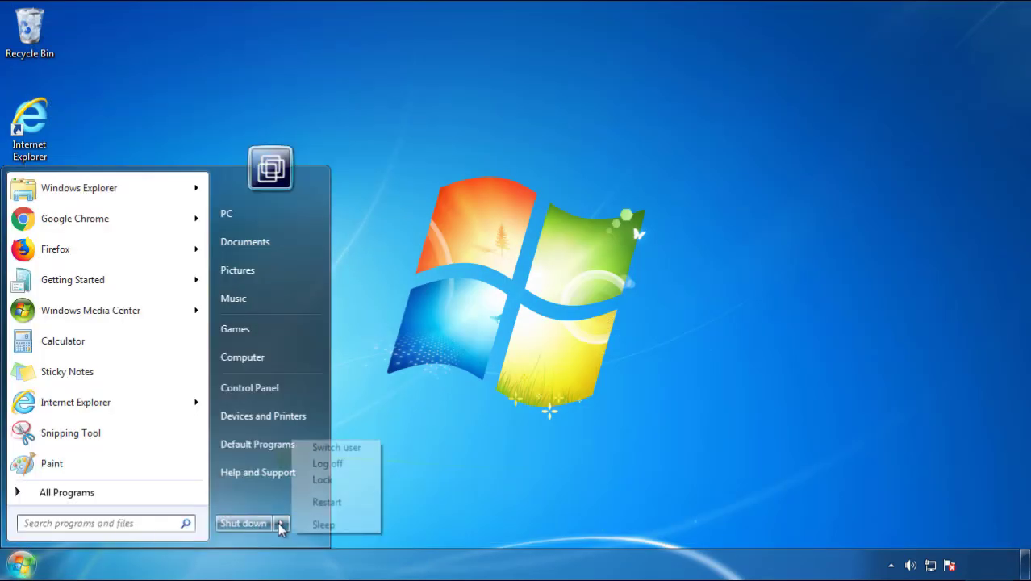
click(327, 503)
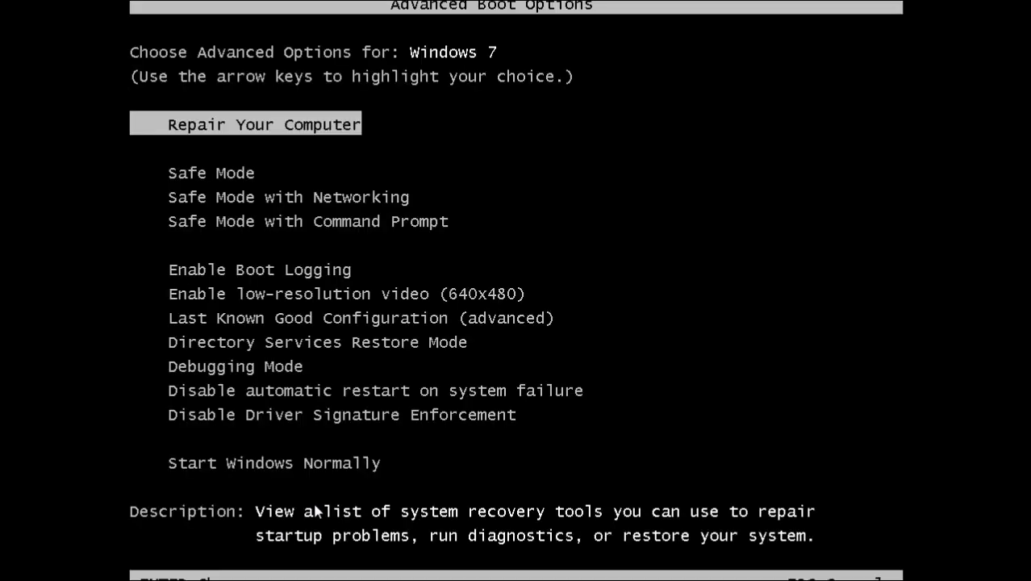
key(Down)
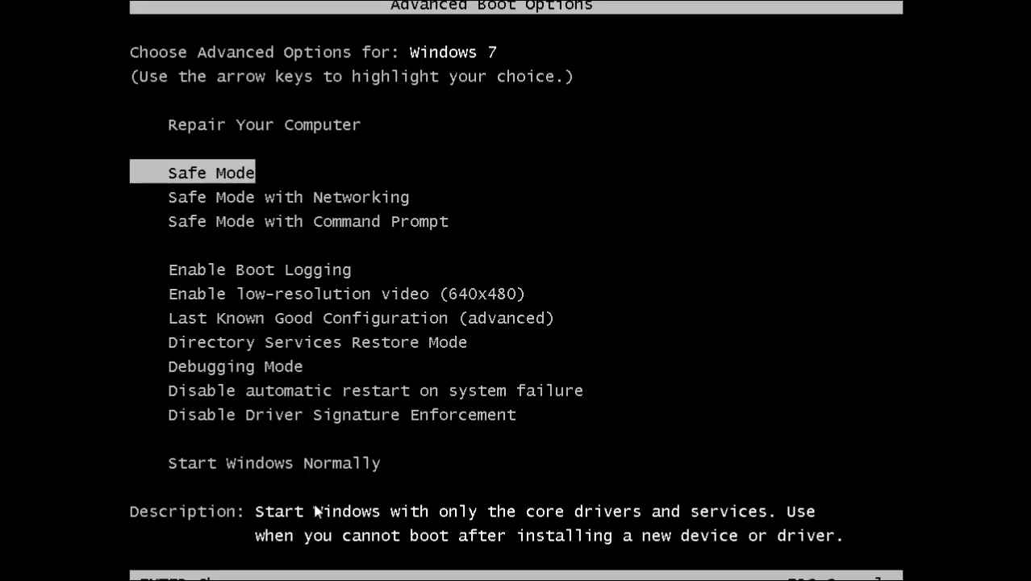
key(Return)
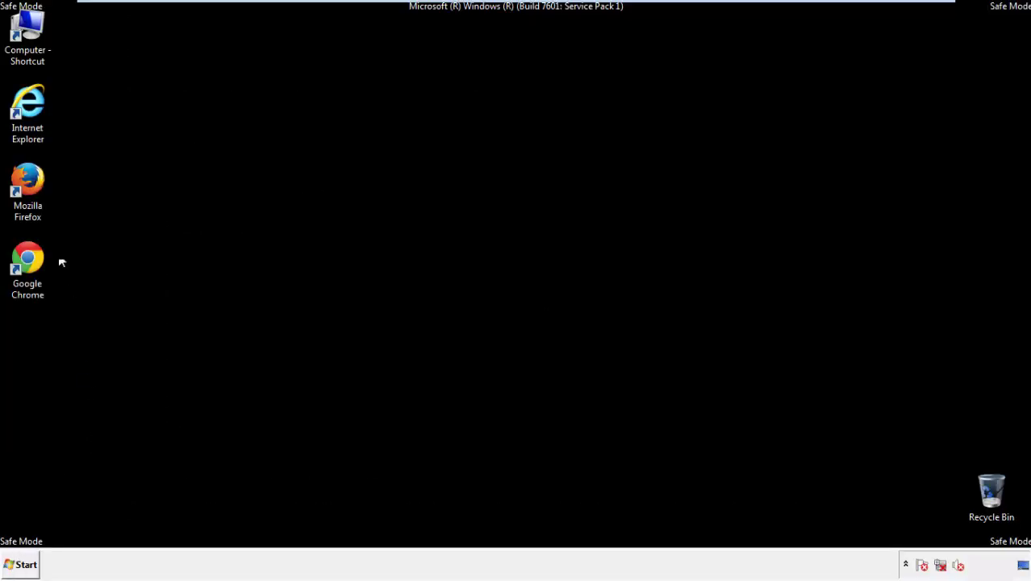
Step: Launch Firefox, decline the default-browser prompt, and show the menu bar
double_click(36, 187)
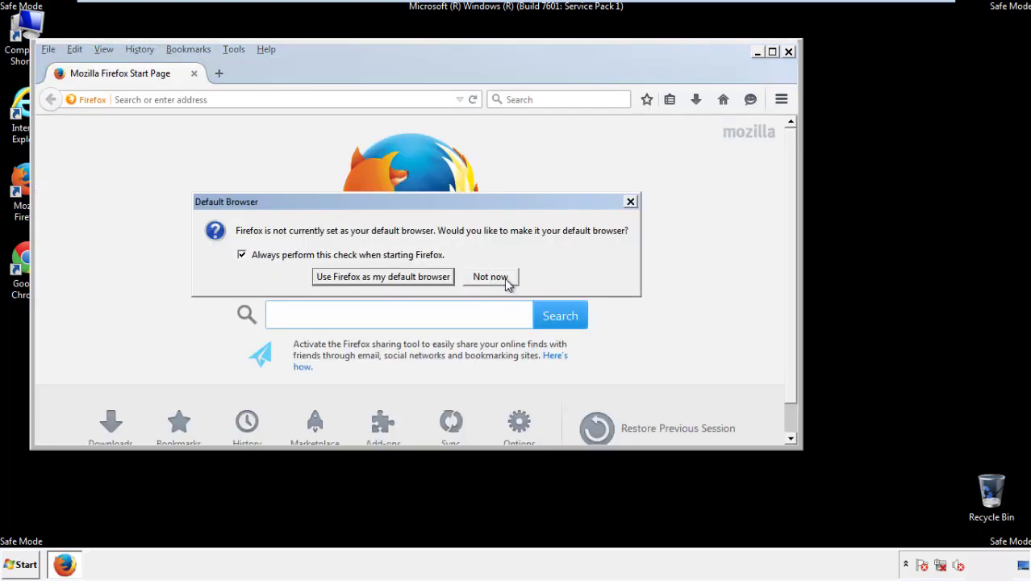
click(504, 277)
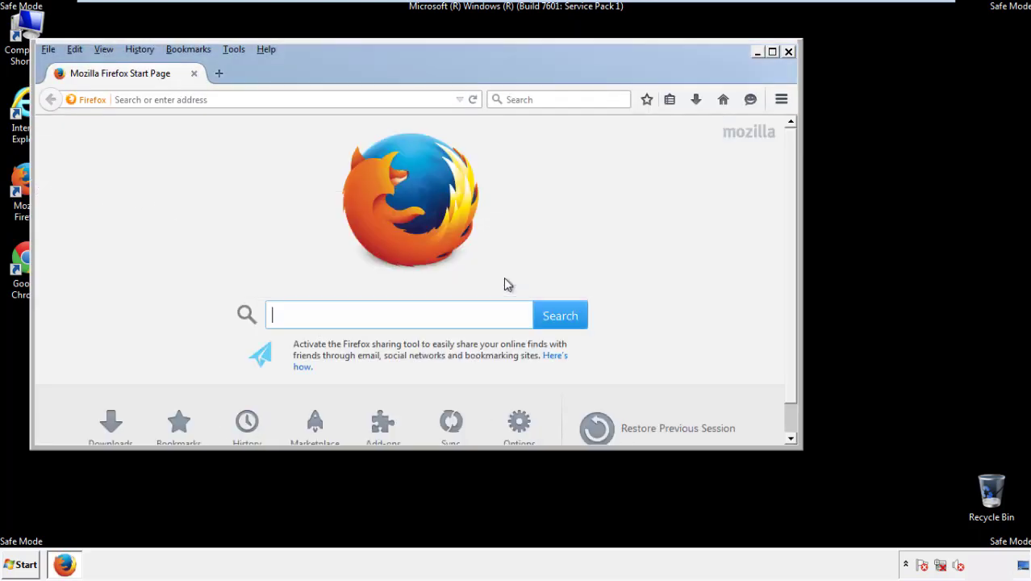
right_click(319, 71)
click(346, 122)
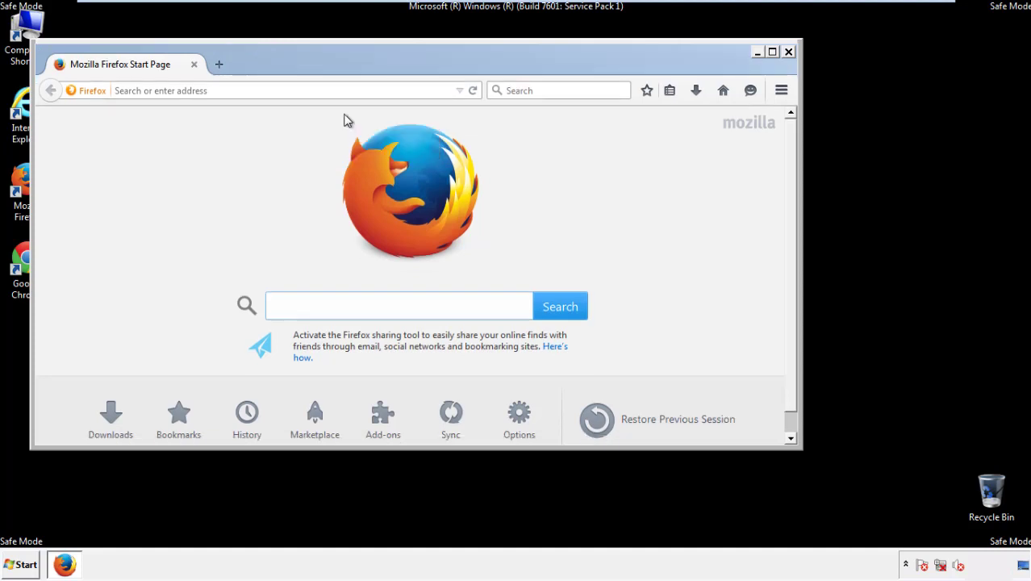
right_click(326, 67)
click(339, 122)
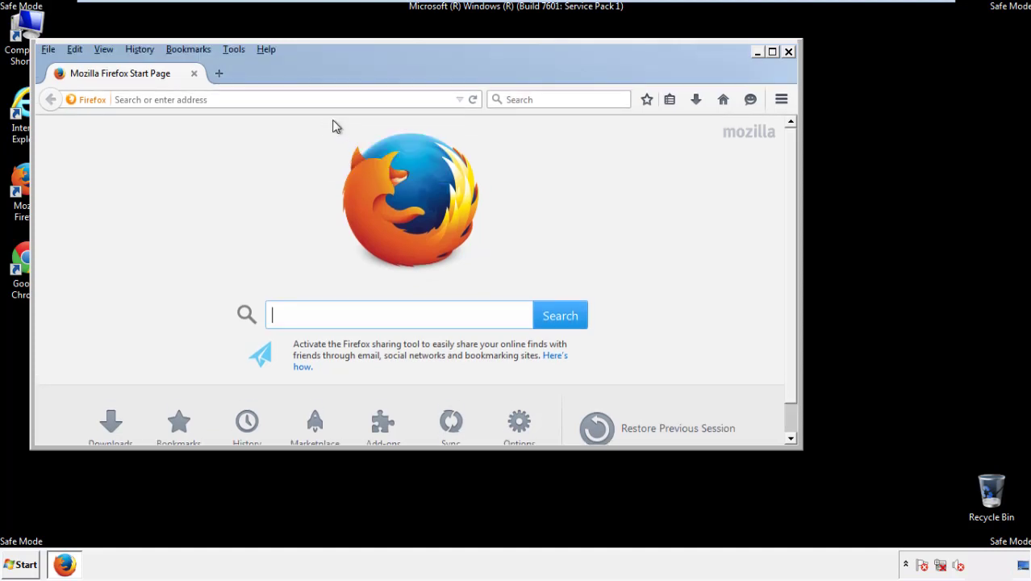
Step: Clear recent history for Everything, keeping Offline Website Data and Site Preferences checked
click(142, 50)
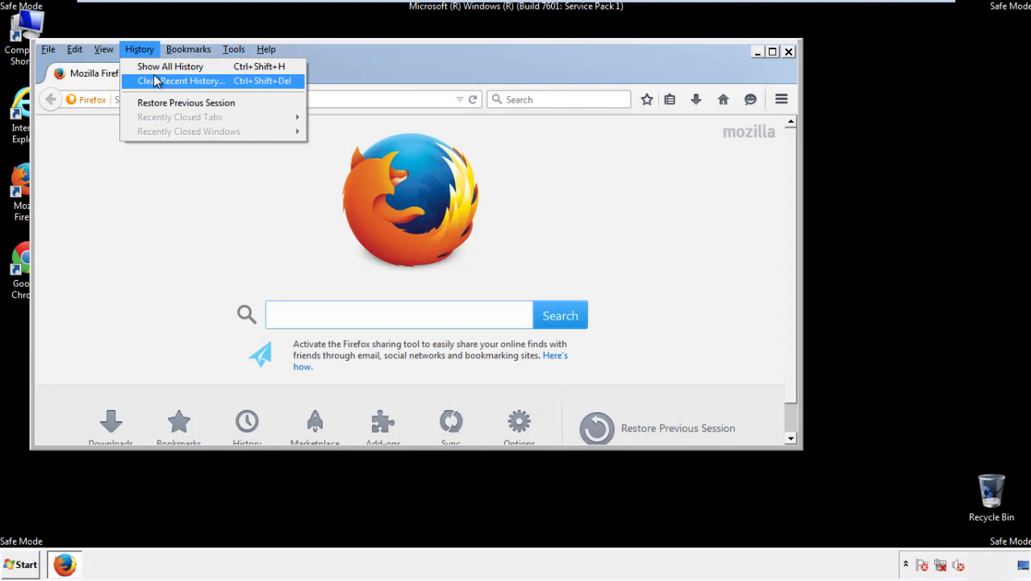
click(156, 79)
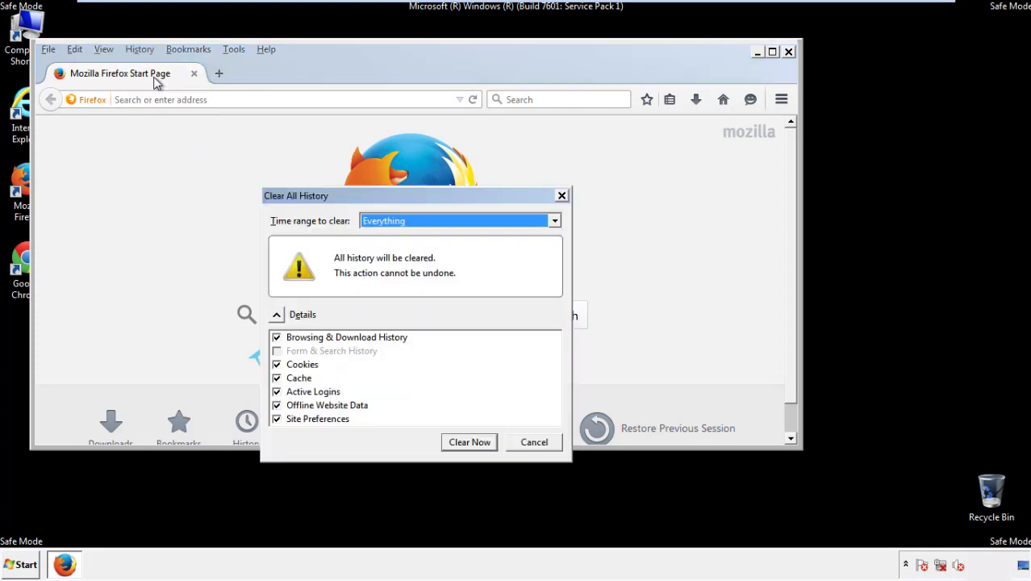
click(382, 222)
click(387, 302)
click(276, 406)
click(276, 405)
click(277, 420)
click(277, 420)
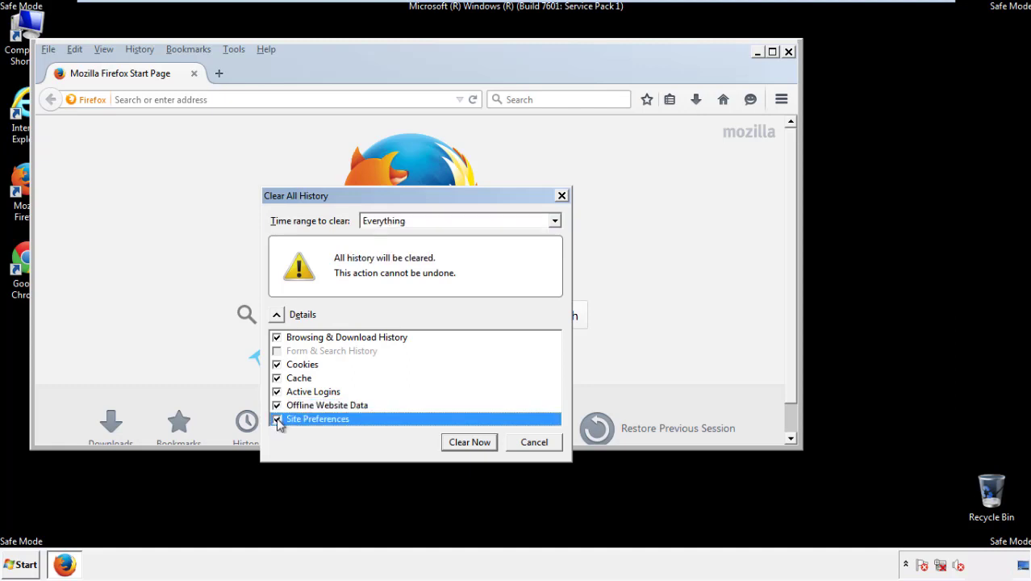
click(468, 443)
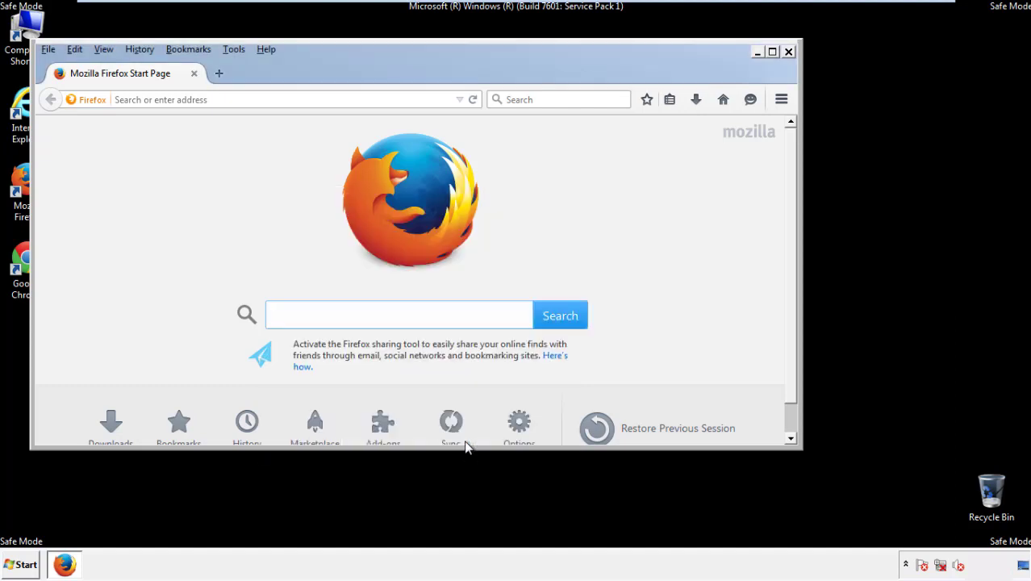
Step: Refresh Firefox from Troubleshooting Information, skip the default-browser prompt, and close it
click(266, 49)
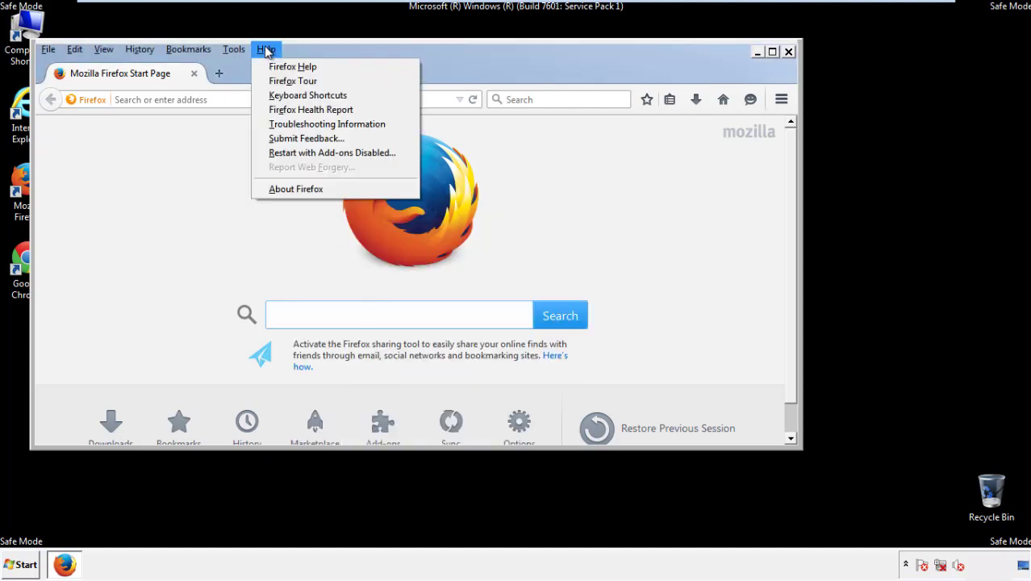
click(299, 123)
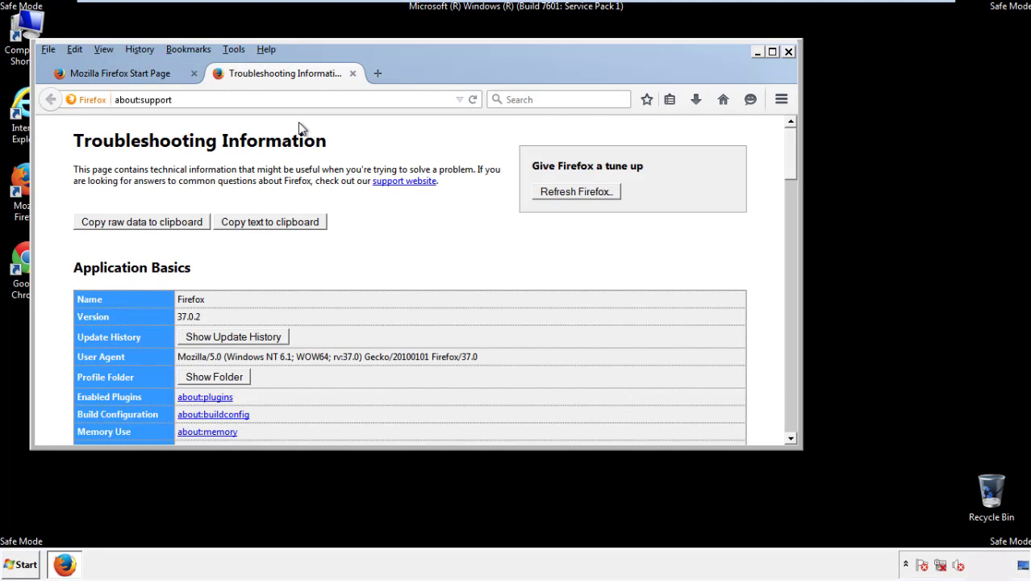
click(598, 196)
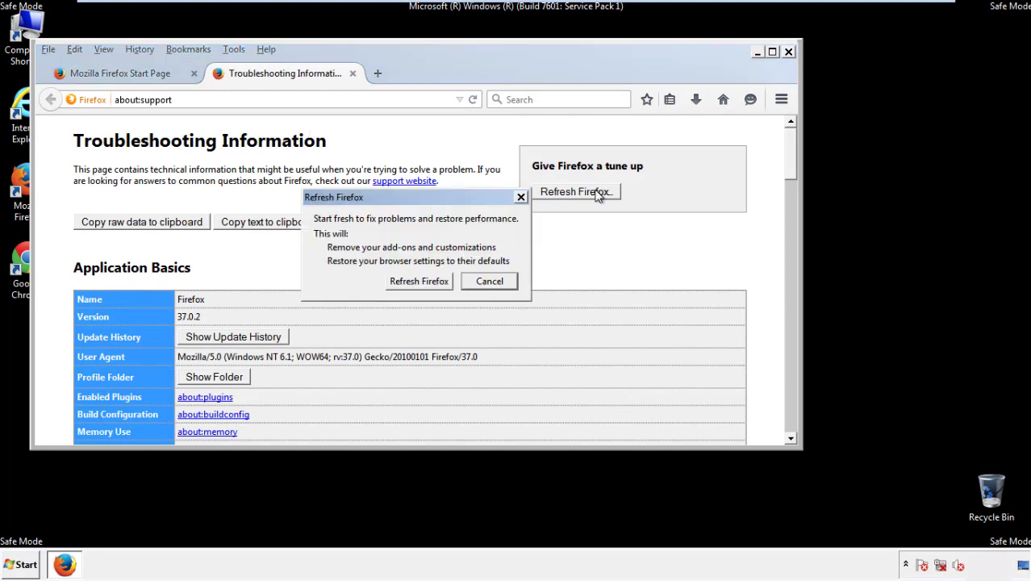
click(419, 281)
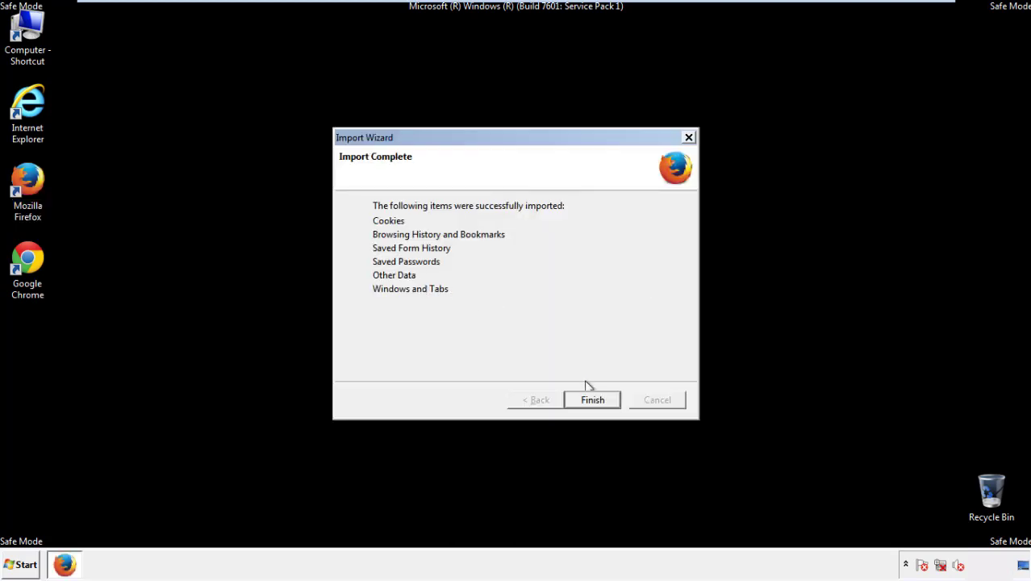
click(593, 401)
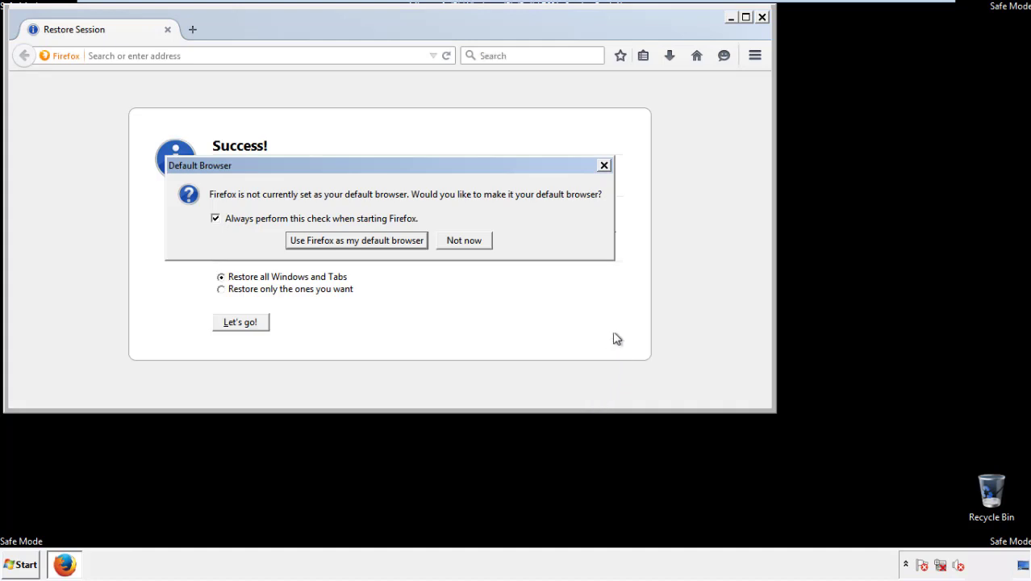
click(465, 242)
click(761, 17)
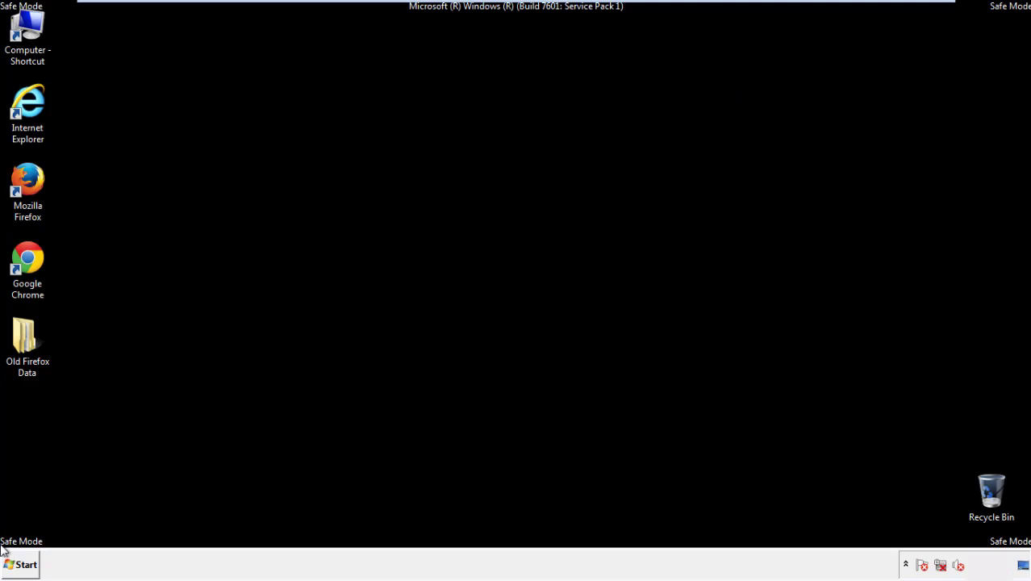
click(25, 256)
Step: Launch Google Chrome and choose Don't ask again on the default-browser prompt
double_click(25, 257)
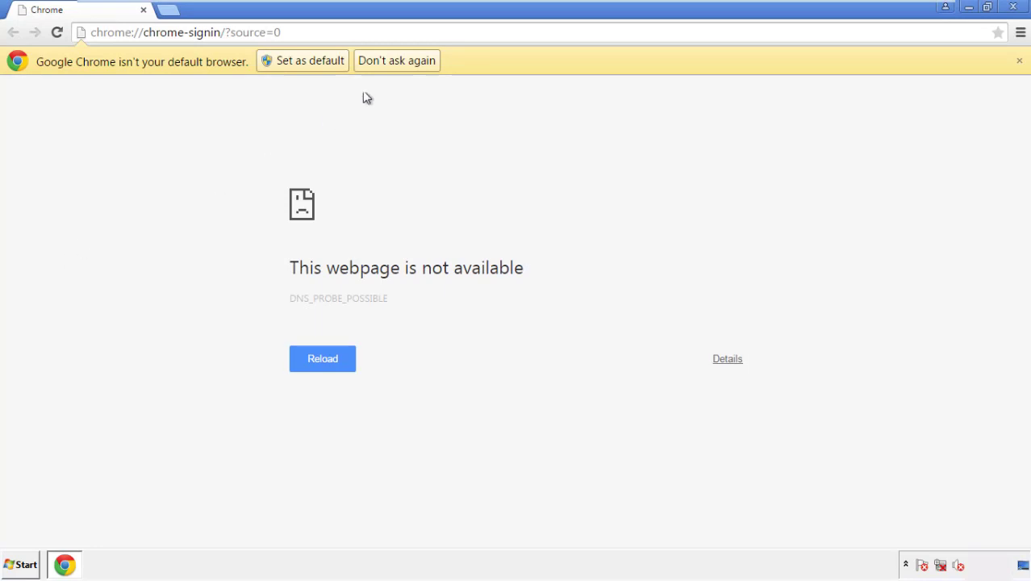
click(398, 61)
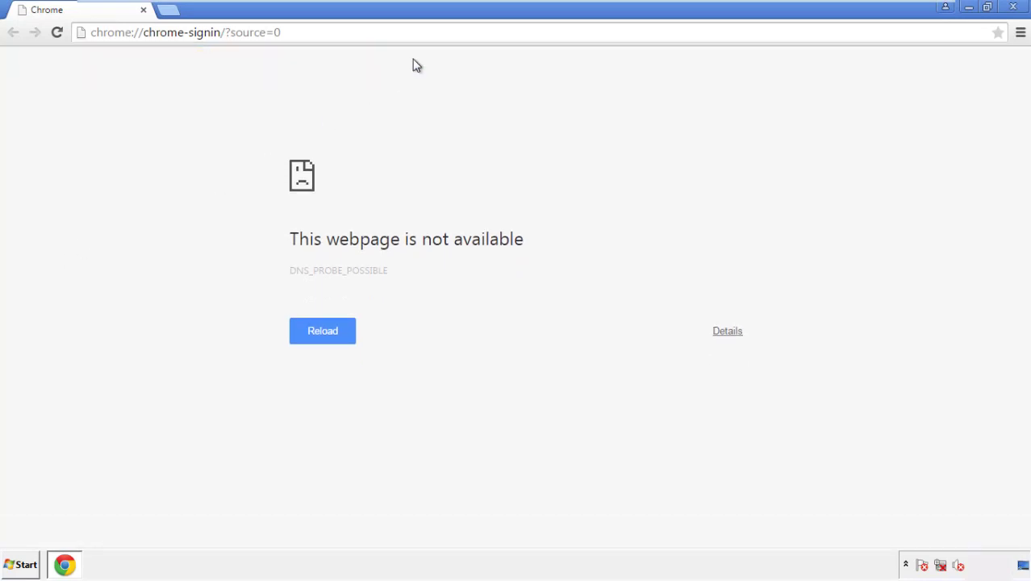
click(1021, 34)
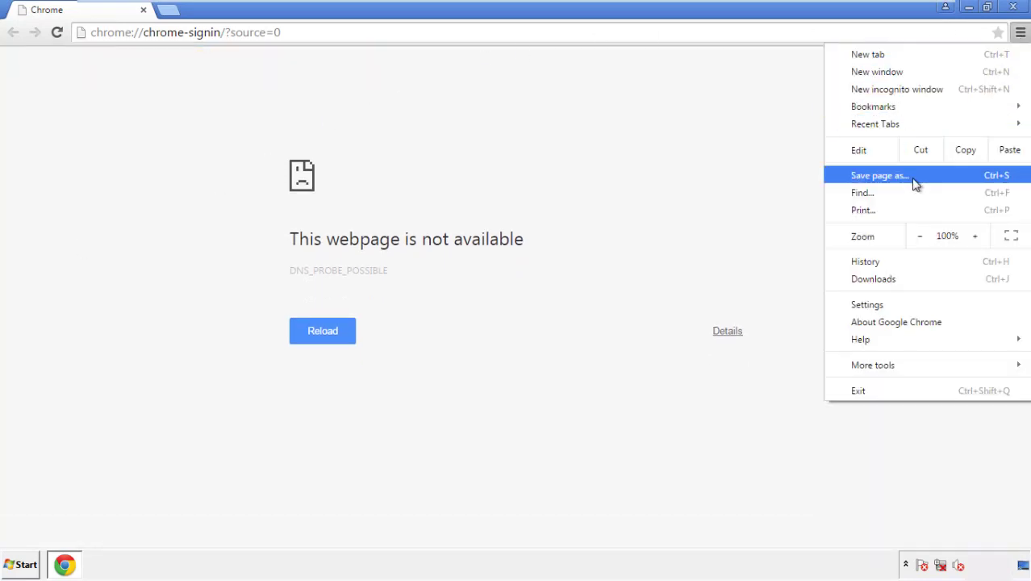
Step: Clear Chrome browsing data from the beginning of time, including autofill form data
click(871, 304)
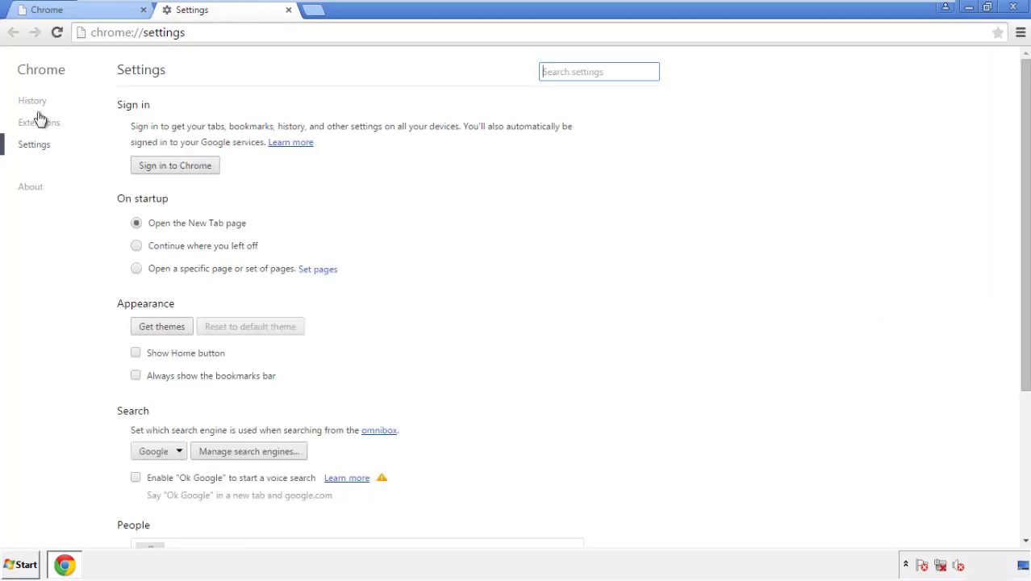
click(32, 101)
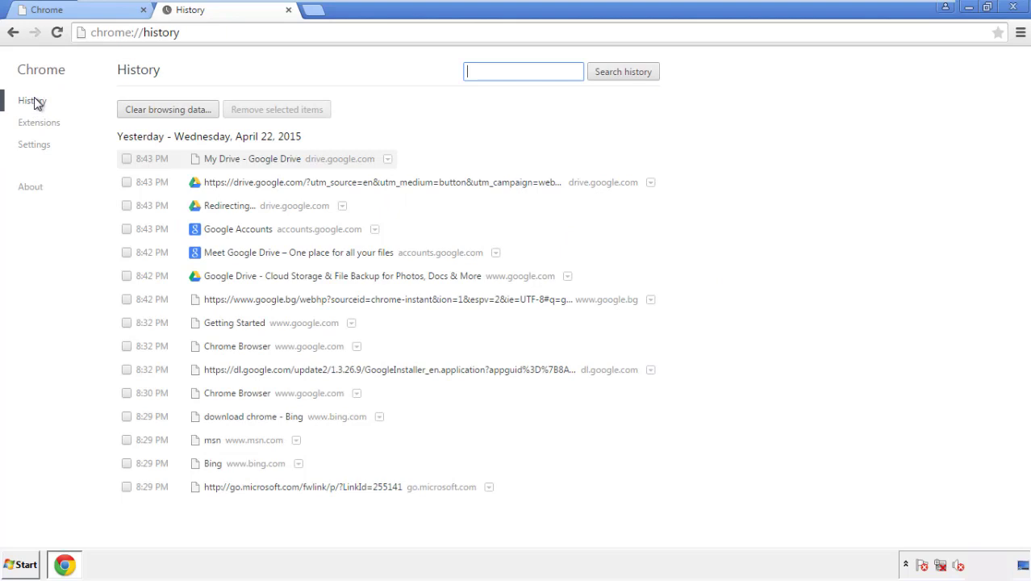
click(155, 112)
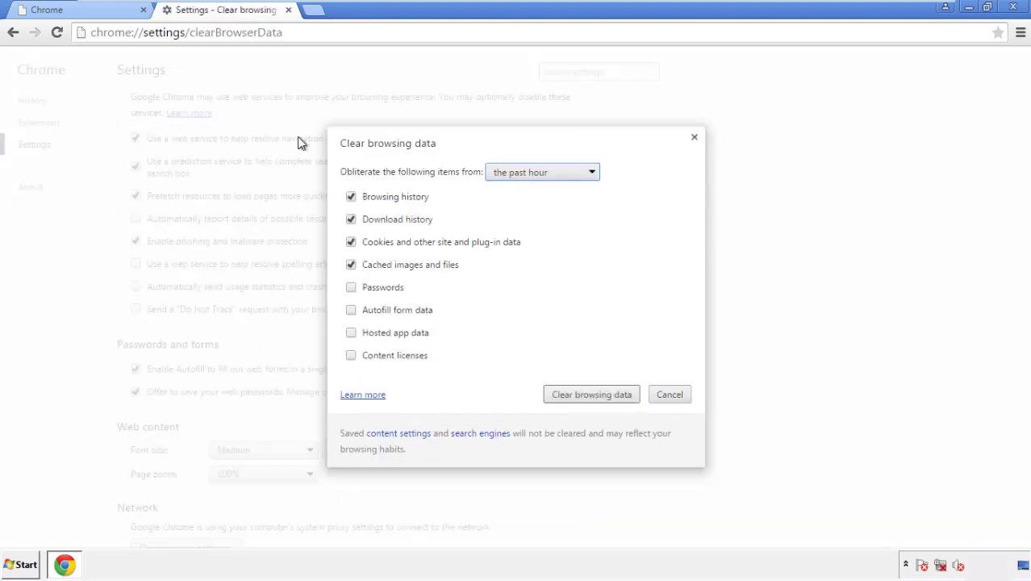
click(519, 174)
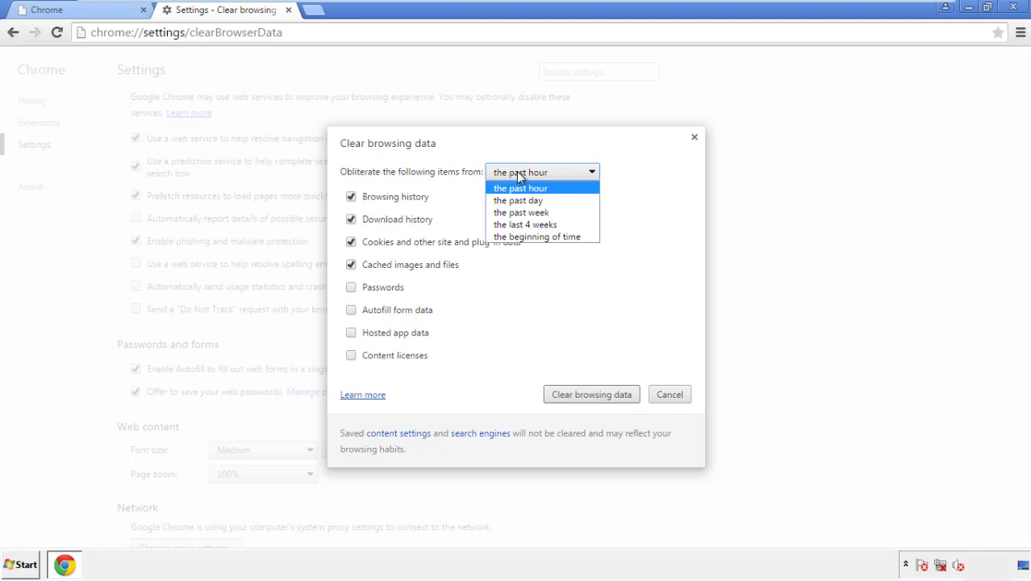
click(516, 238)
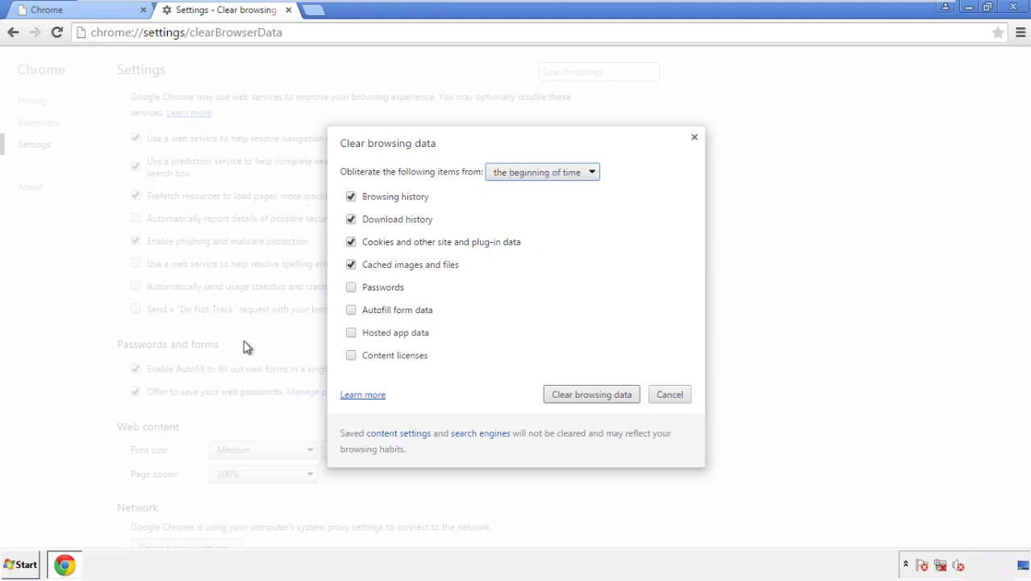
click(353, 313)
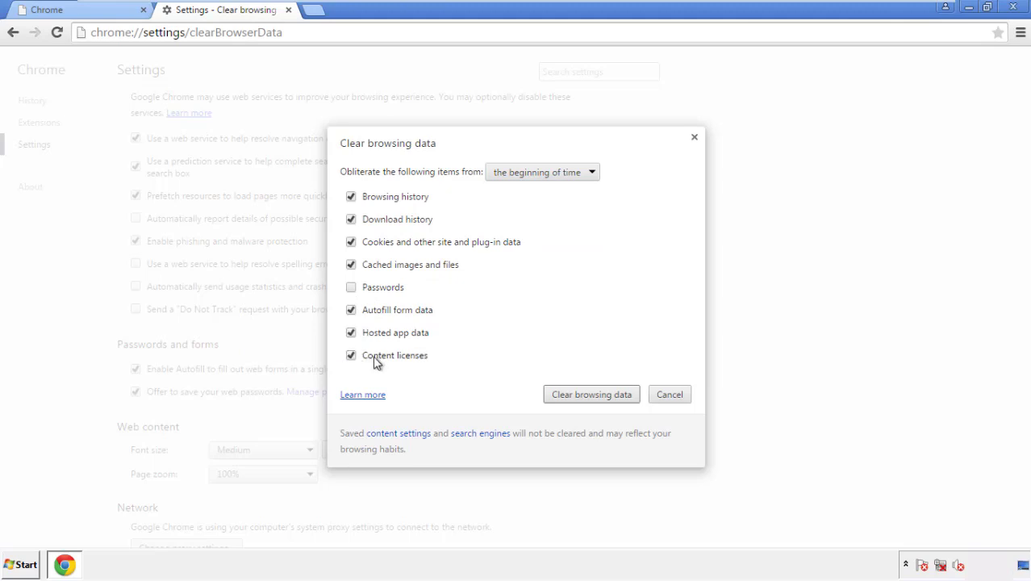
click(585, 395)
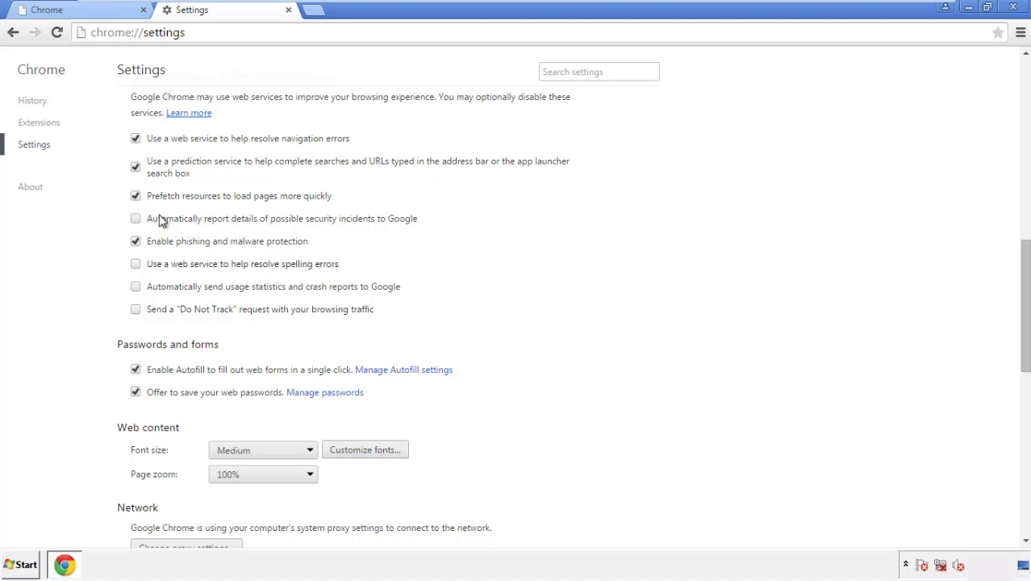
Step: Reset Chrome's settings to their original defaults, then close the browser
drag(1025, 256, 1022, 433)
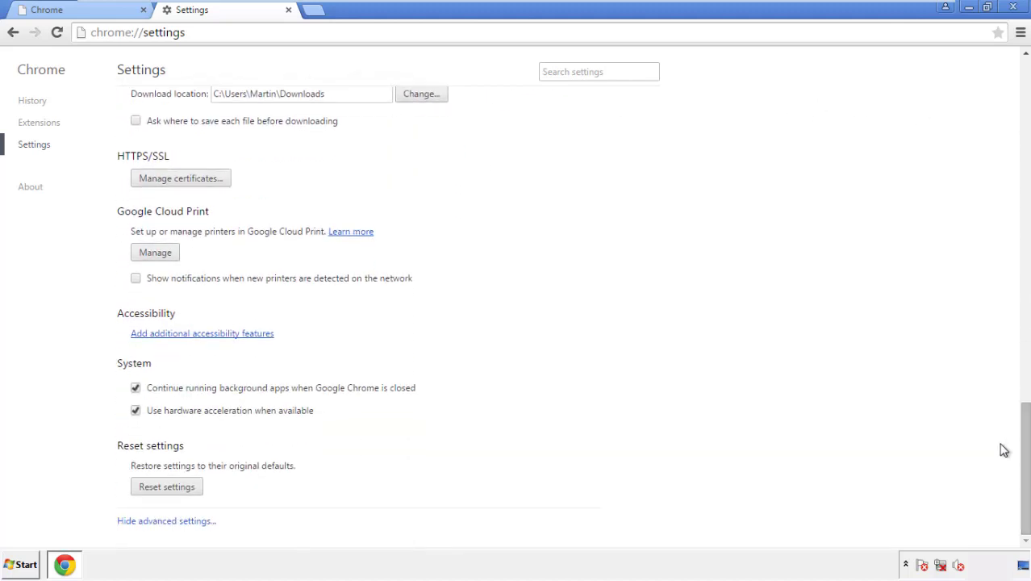
click(166, 486)
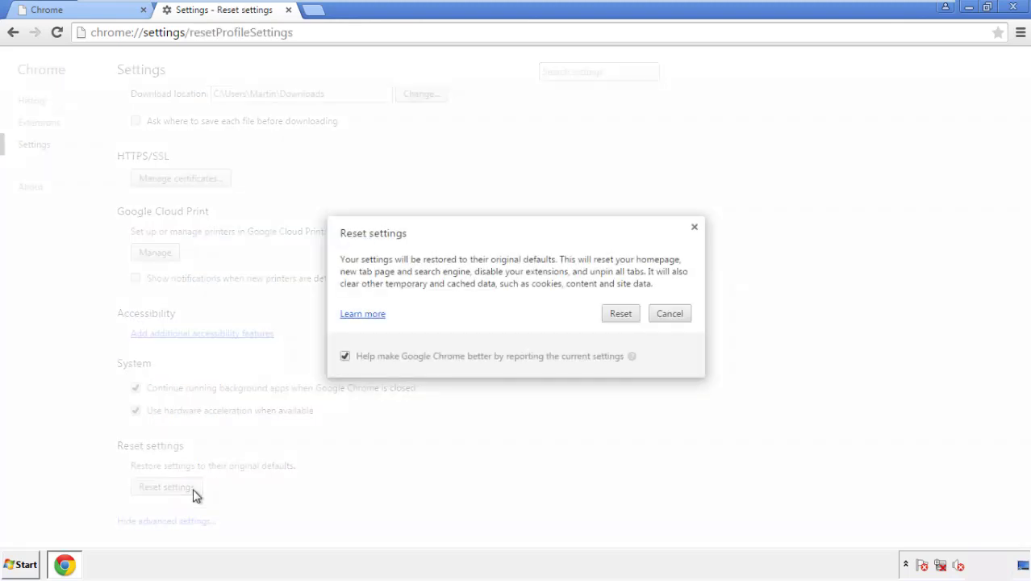
click(621, 313)
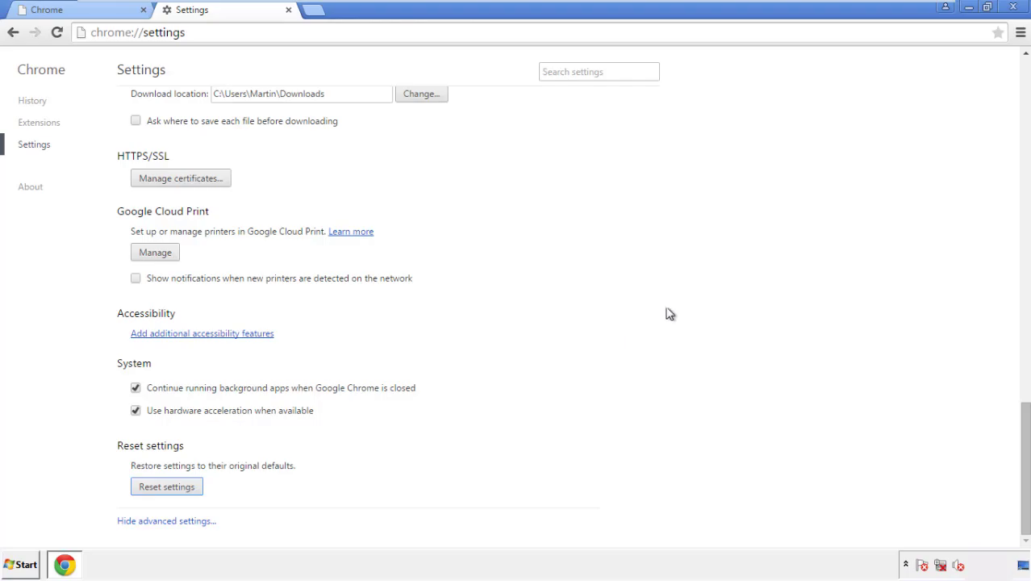
click(1012, 7)
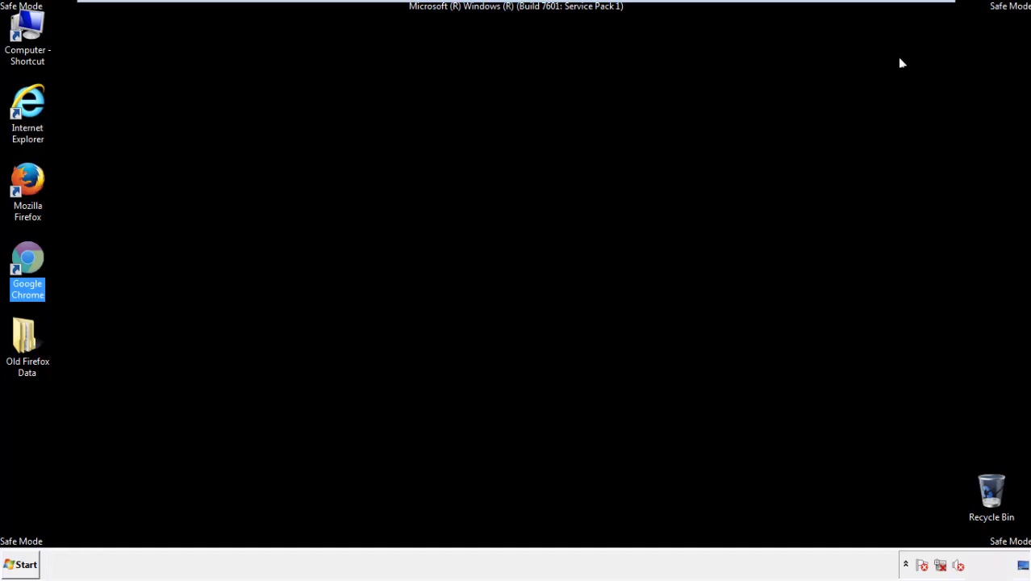
Step: Remove the Search Mine extension in Firefox's Add-ons Manager, then close Firefox
click(556, 260)
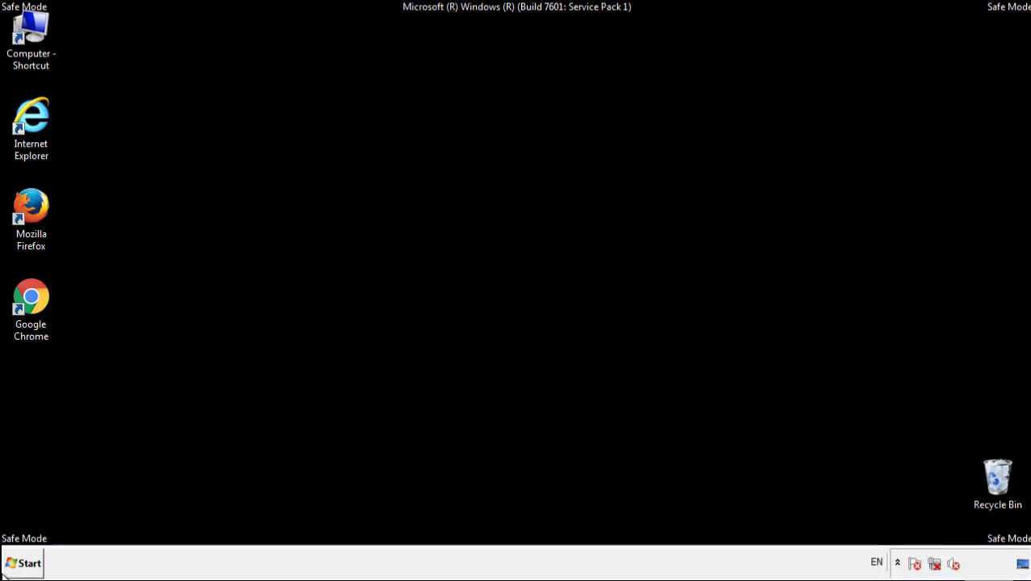
double_click(40, 200)
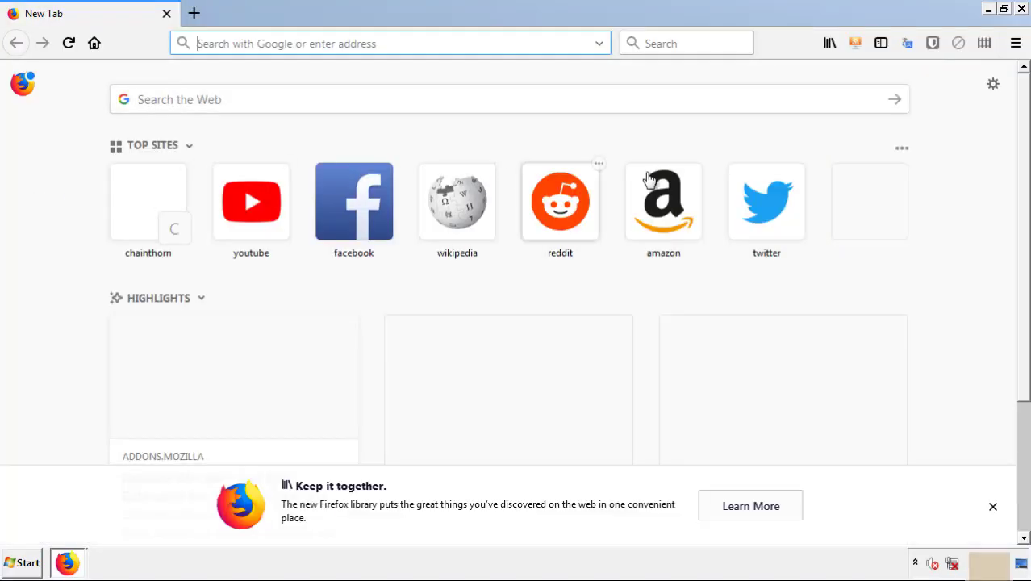
click(1015, 43)
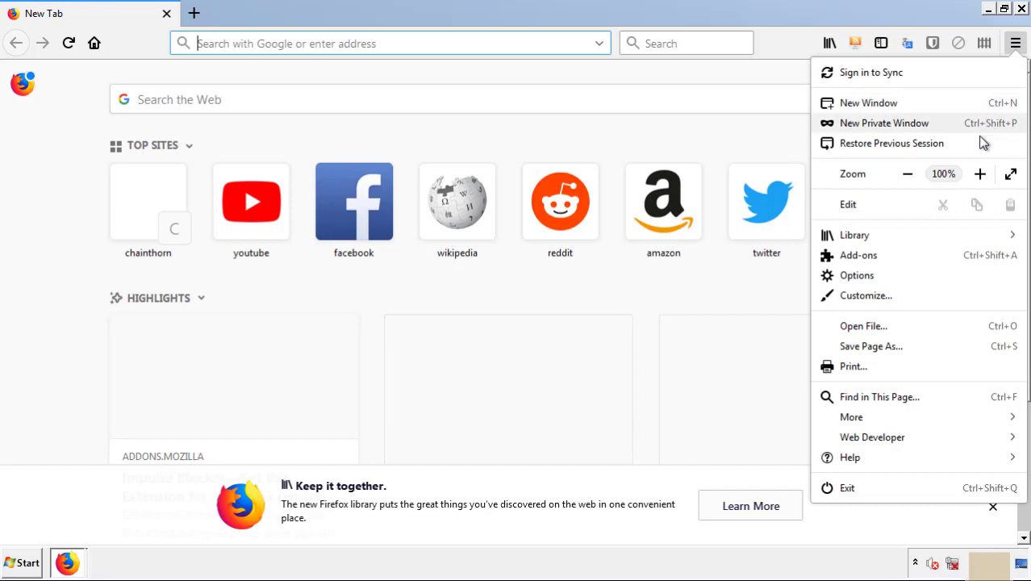
click(950, 262)
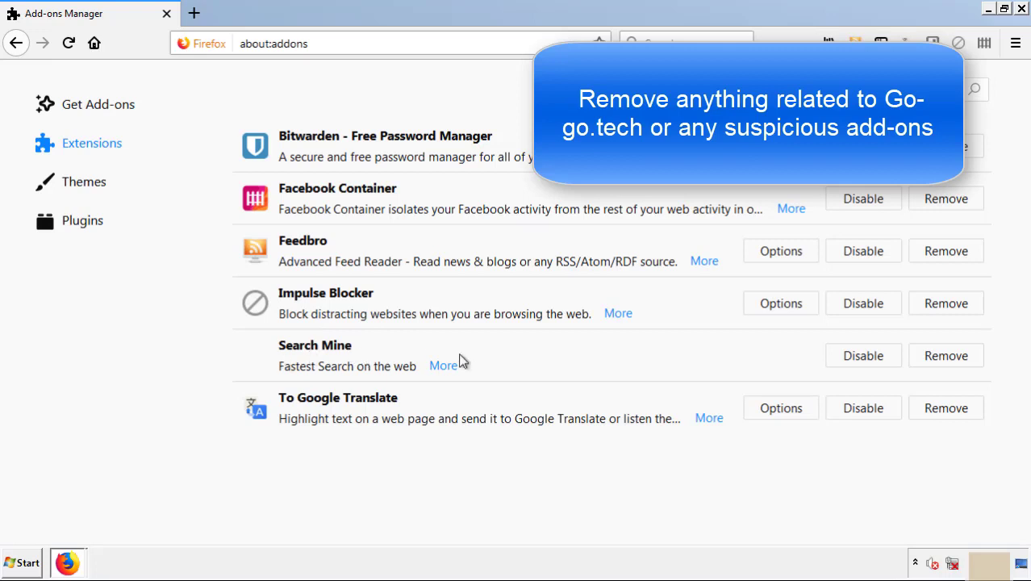
click(944, 361)
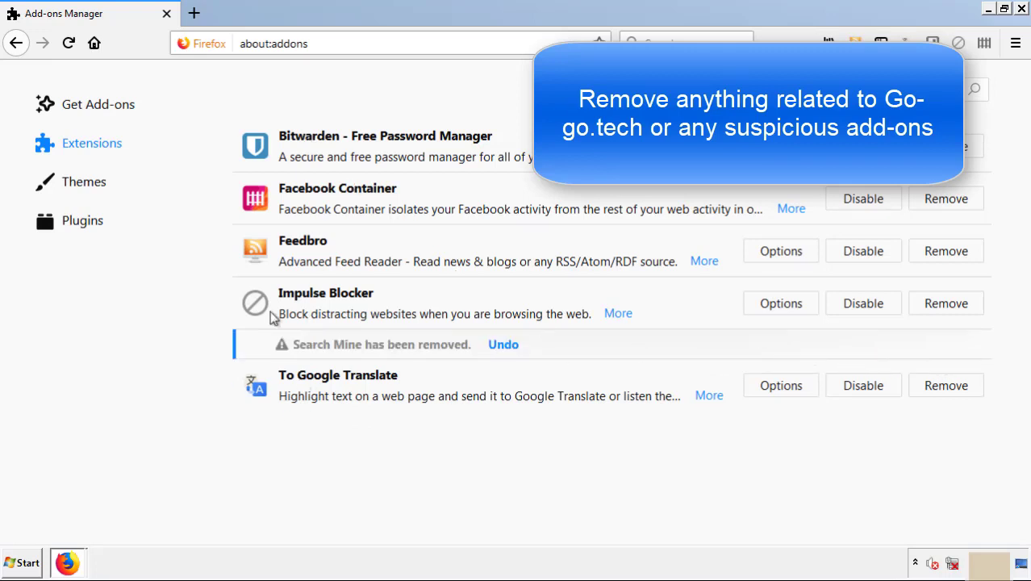
click(1022, 10)
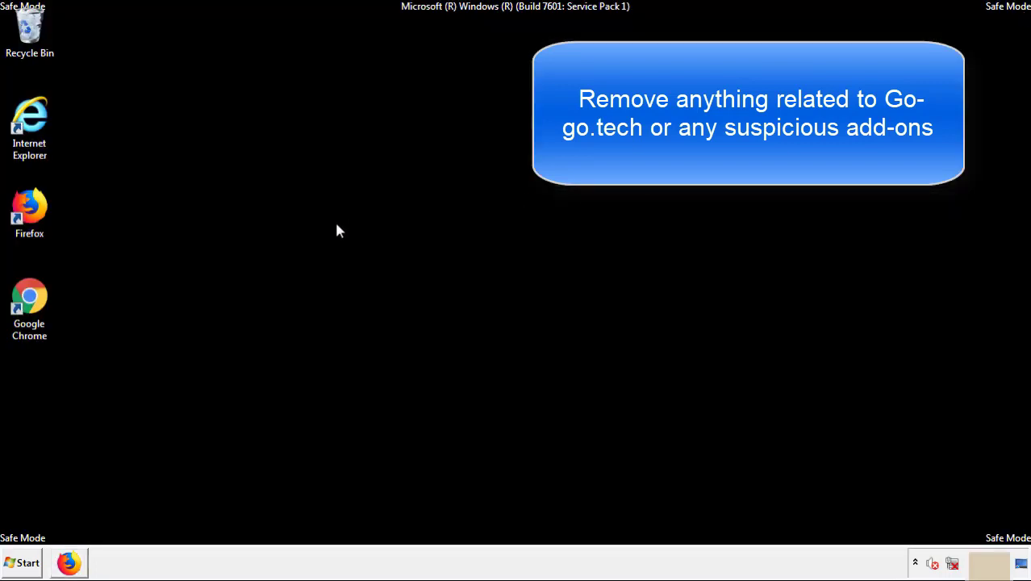
Step: Launch Chrome and remove Search Mine from its Extensions page, confirming the removal
double_click(28, 315)
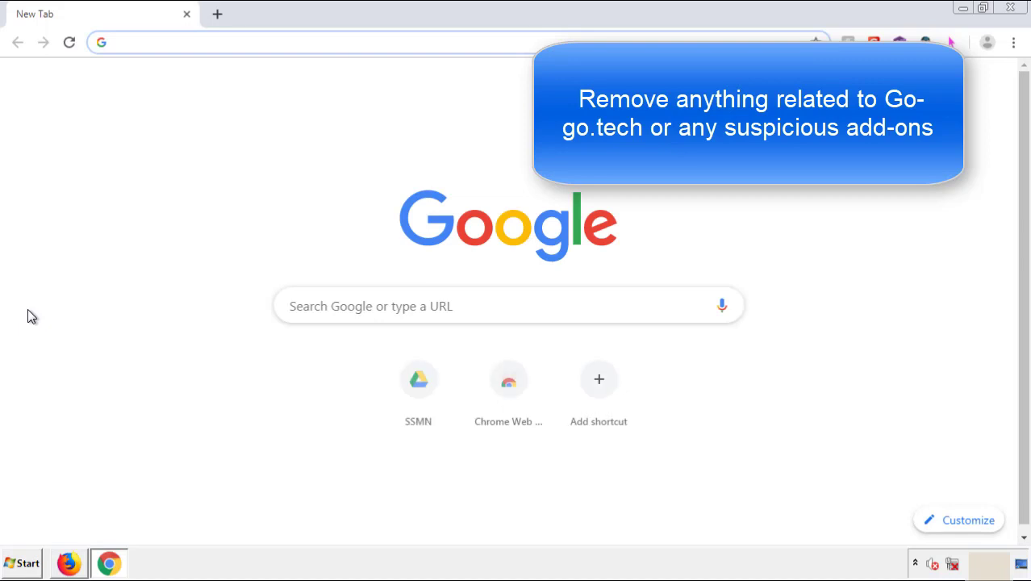
click(1014, 42)
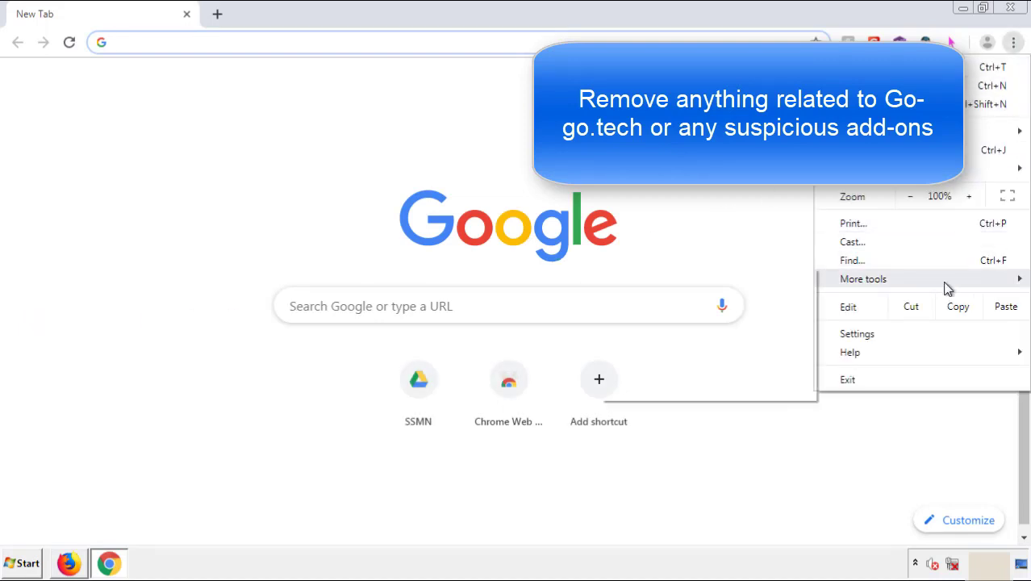
mouse_move(928, 284)
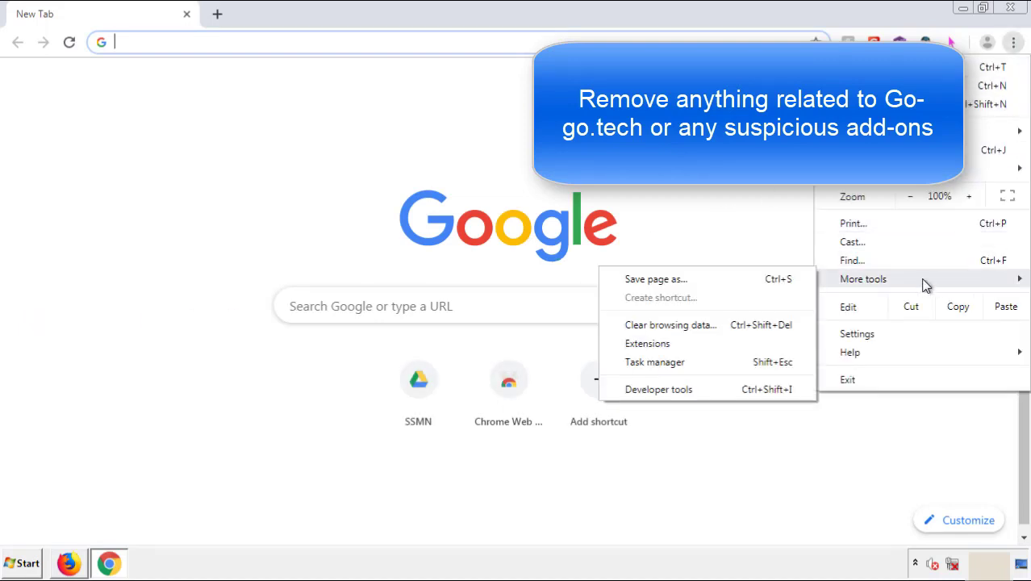
click(655, 343)
scroll(242, 234, down, 10)
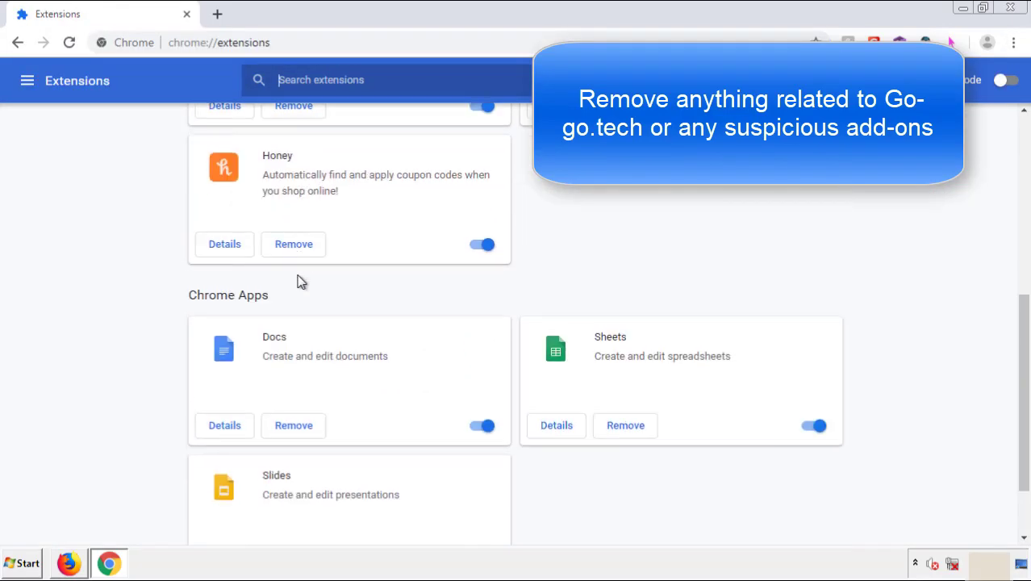
scroll(403, 274, up, 10)
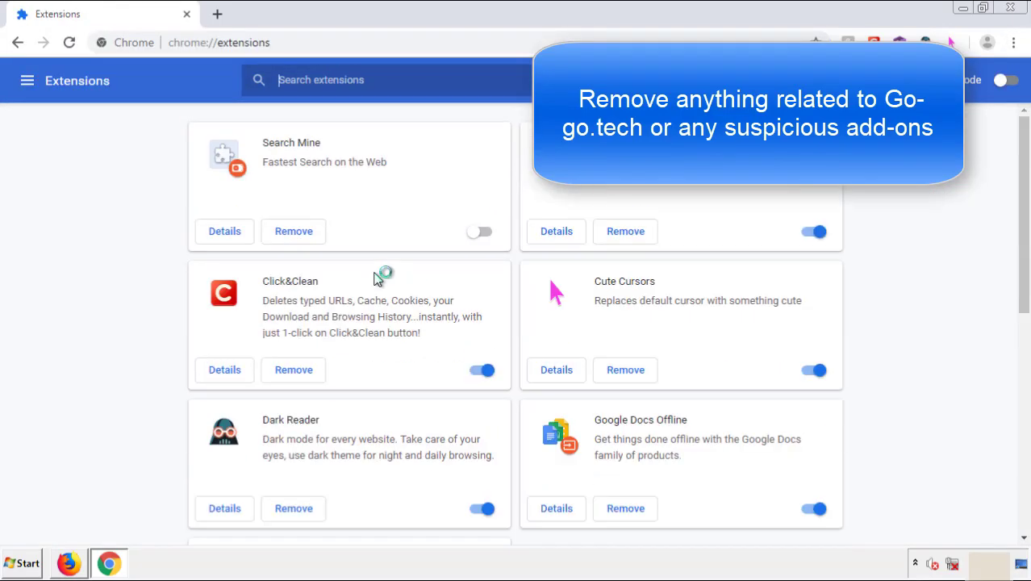
click(292, 234)
key(Return)
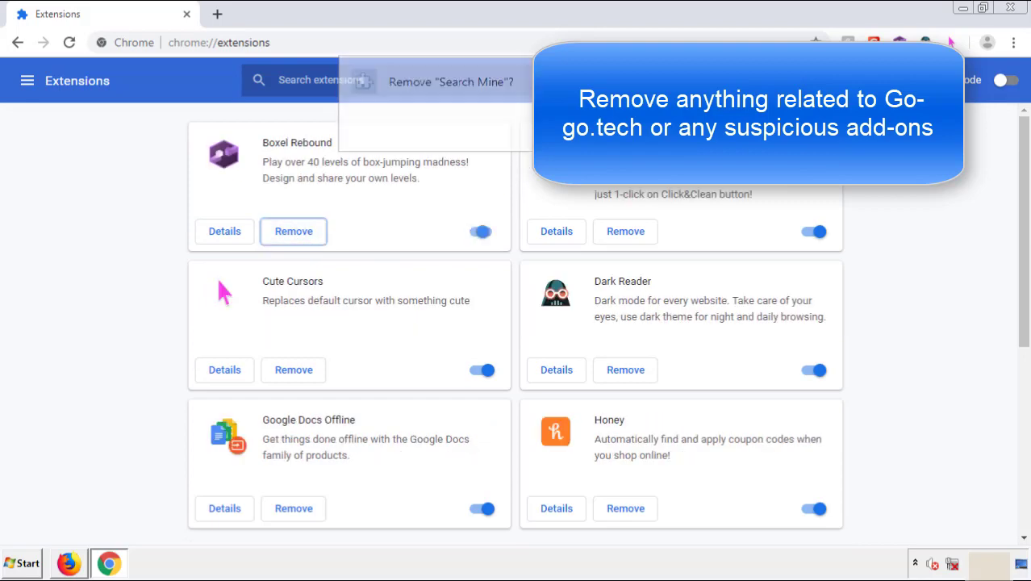
Step: Close Google Chrome and restart Windows 7 from Safe Mode using the Start menu's Restart option
click(1010, 7)
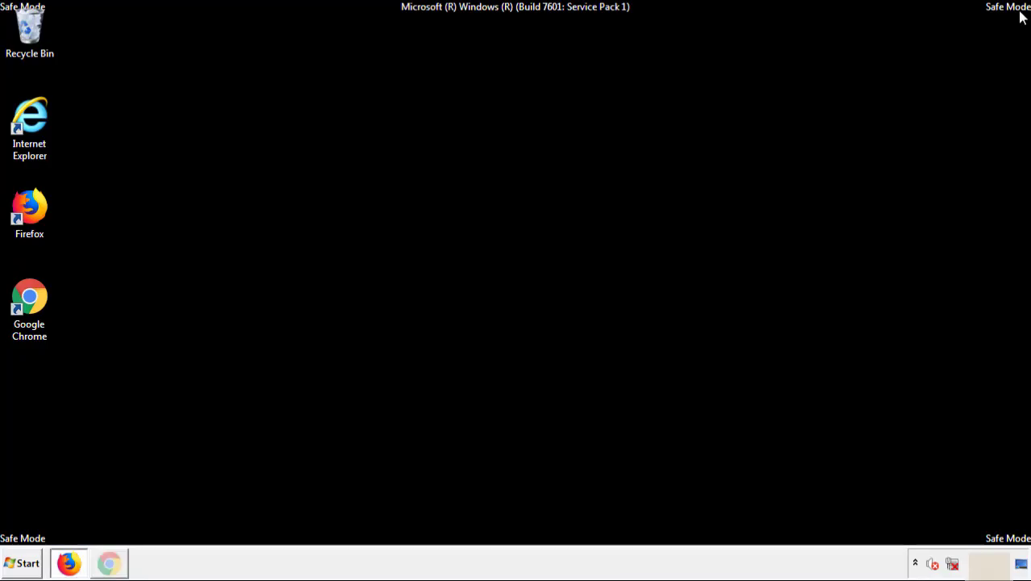
click(24, 564)
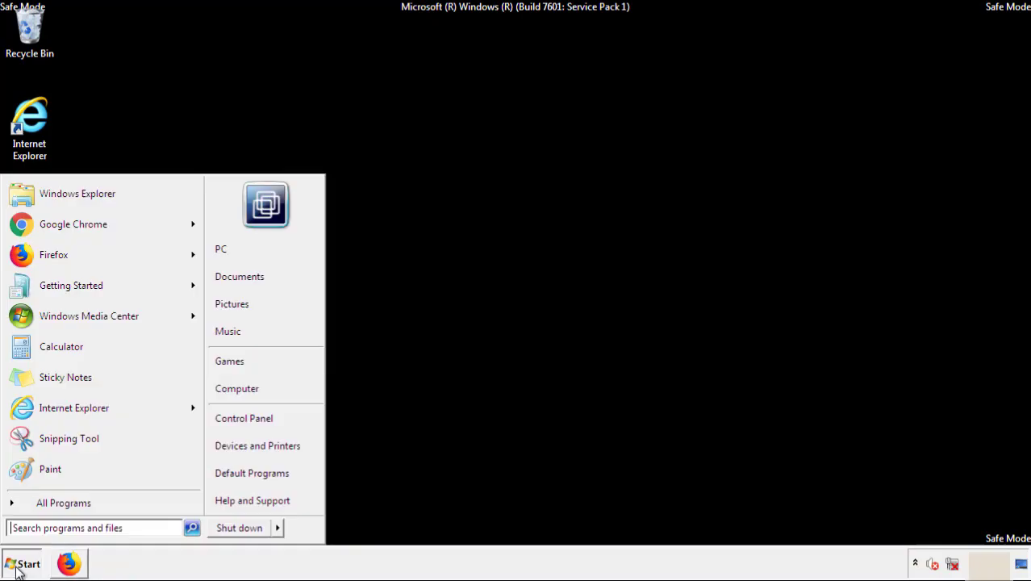
click(280, 528)
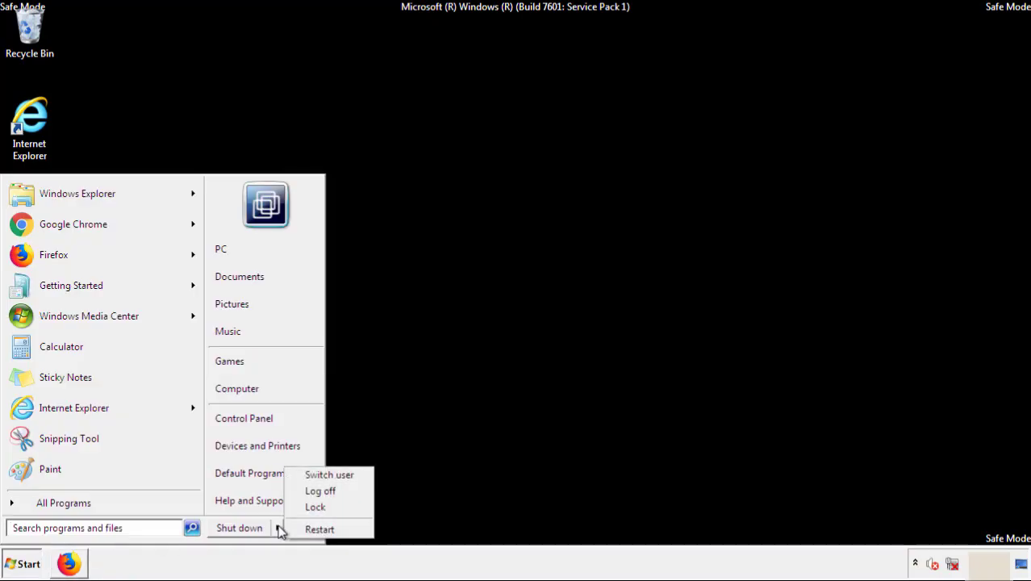
click(320, 529)
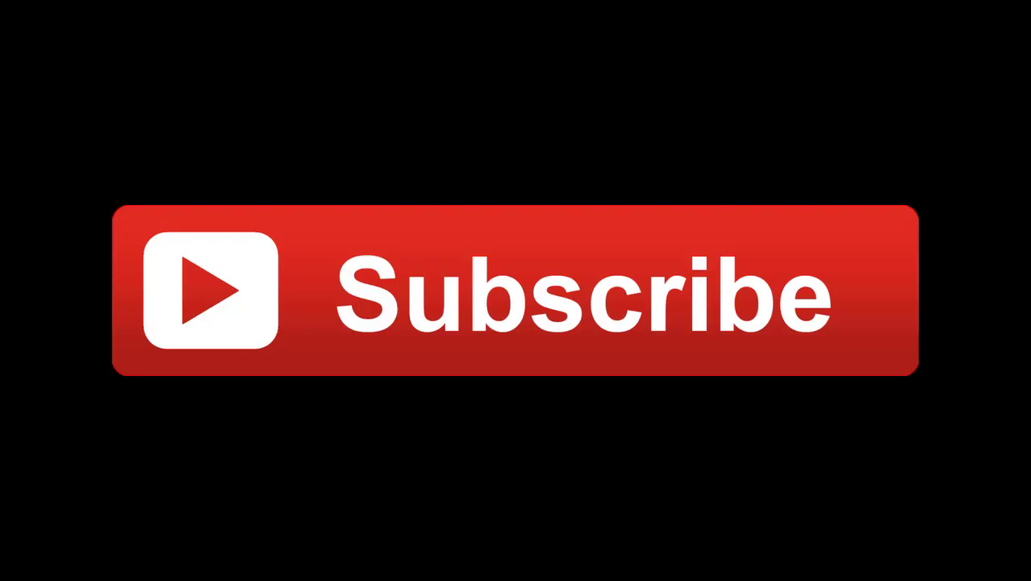